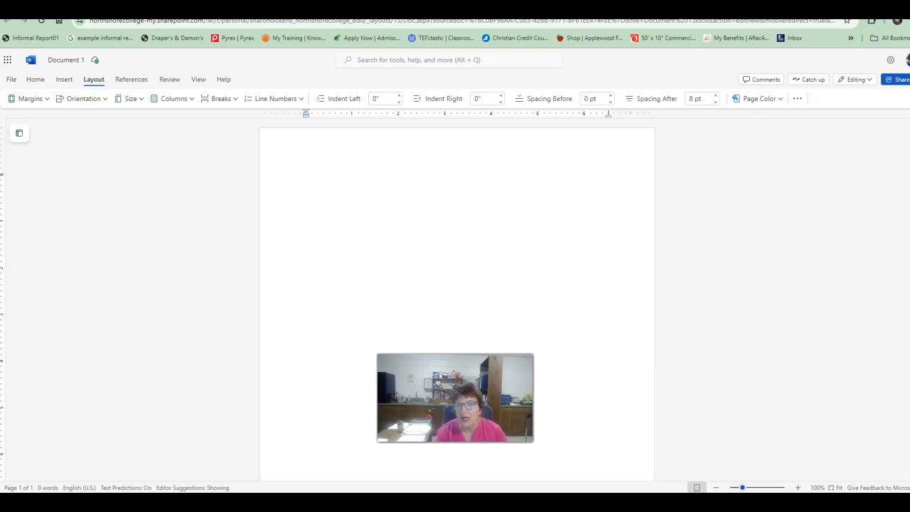
Set the page margins to Normal, with 1 inch on every side.
click(320, 163)
click(329, 159)
click(29, 100)
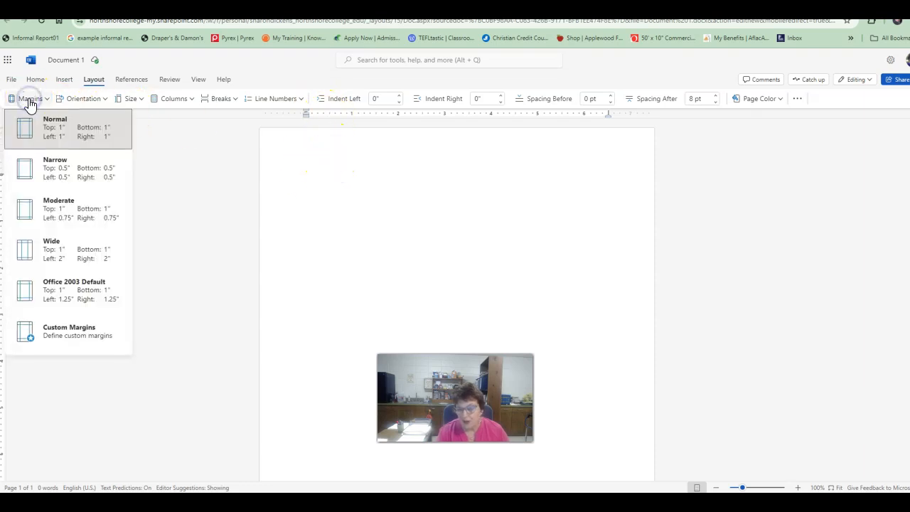
click(94, 81)
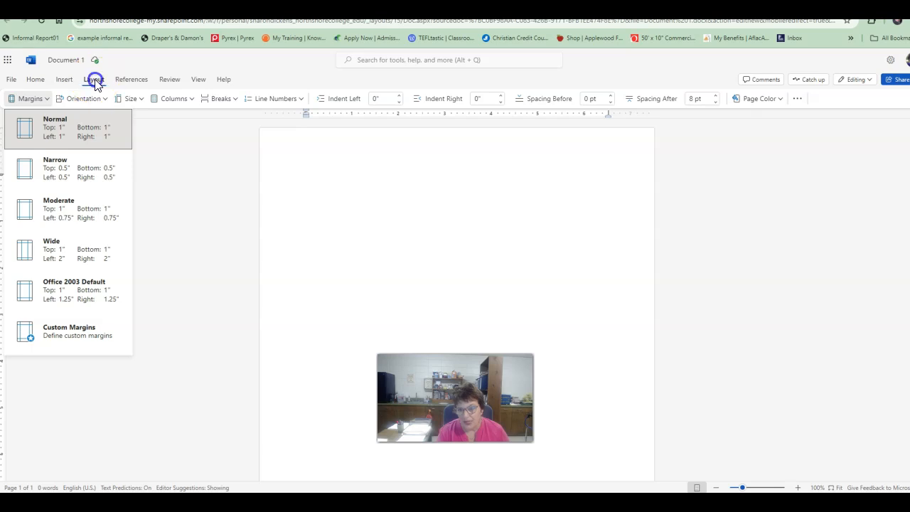
click(29, 98)
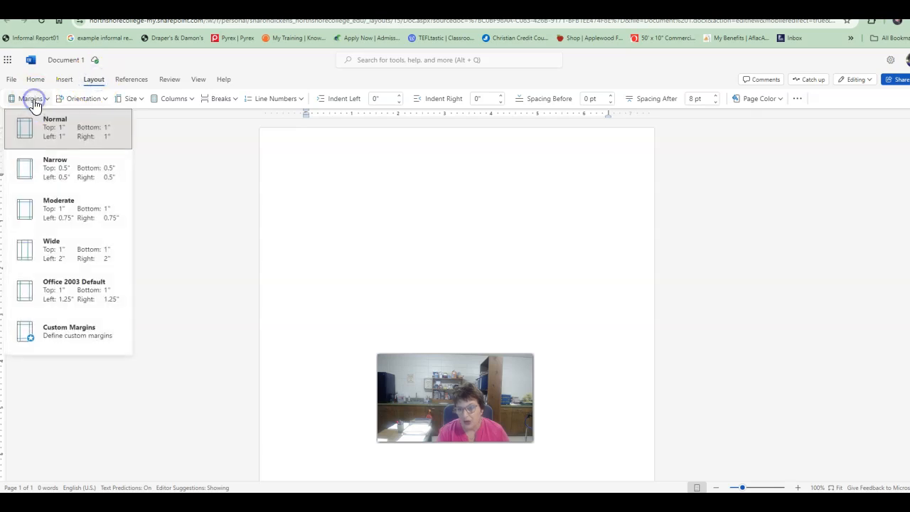
click(58, 135)
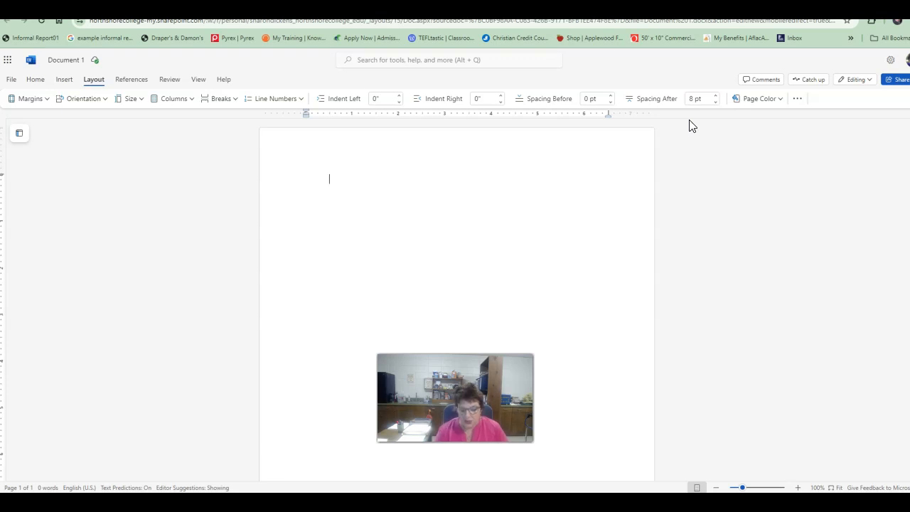
Enter the title "WHAT'S BEEN LOST IN THE HISTORY OF WORD PROCESSING" and end the line.
text(WHAT'S)
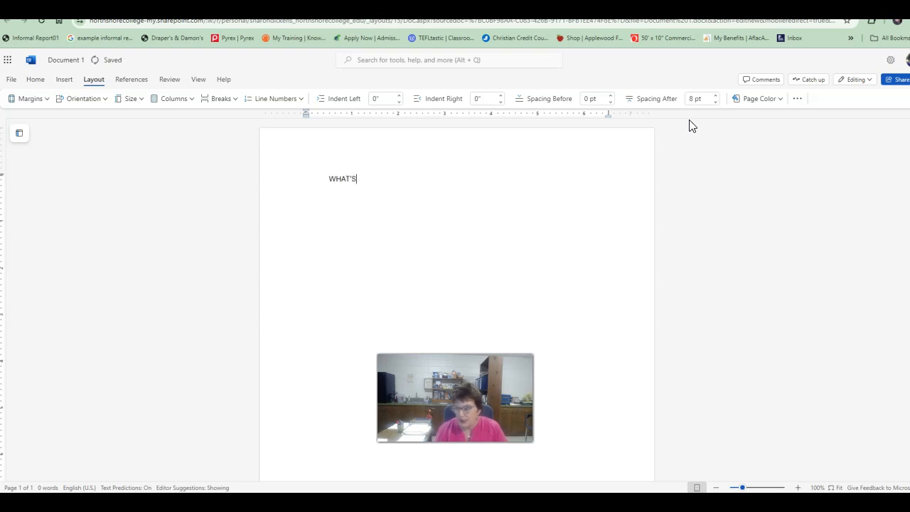
text( BEEN LOST)
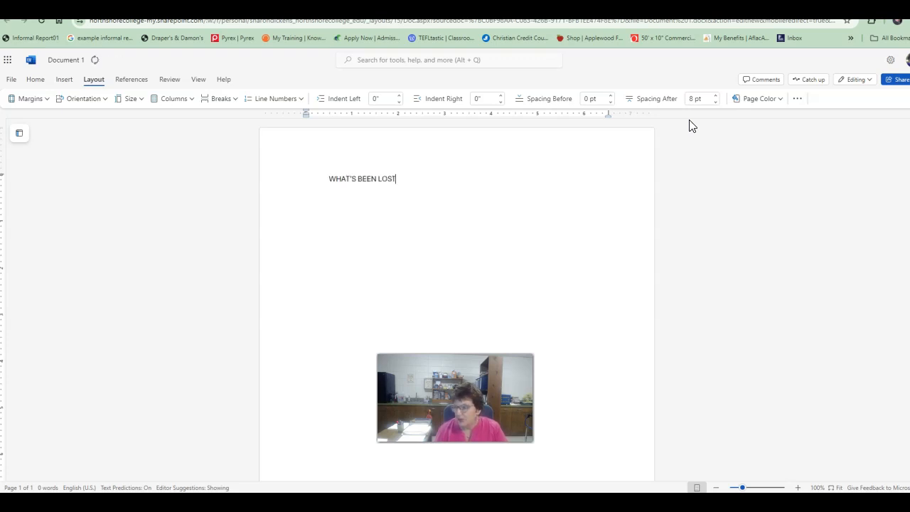
text( IN THE HISTORY)
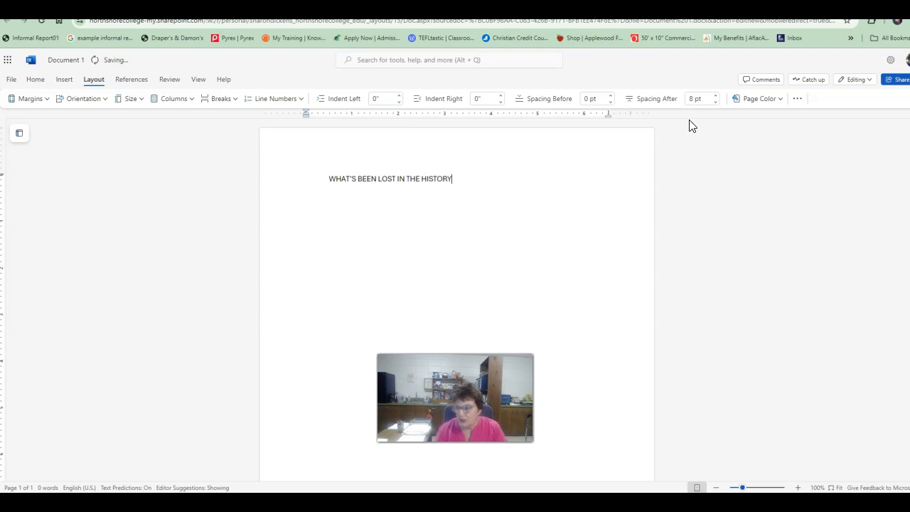
text( OF WORD PROC)
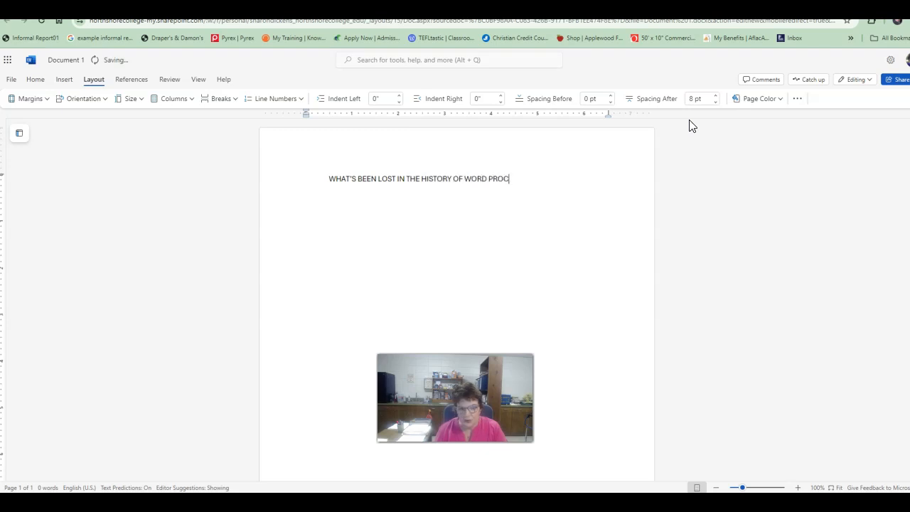
text(ESSING)
key(Return)
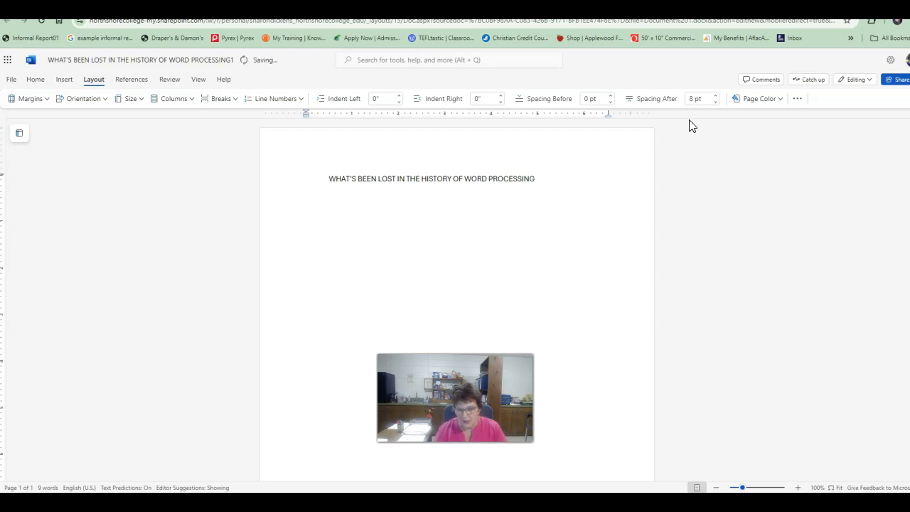
Remove the indent in front of the title so it starts at the left margin.
click(329, 179)
key(BackSpace)
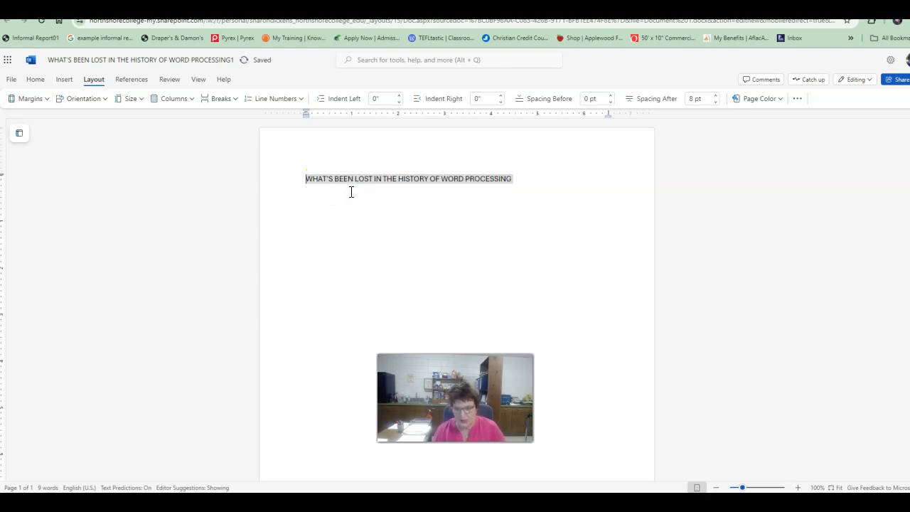
click(545, 177)
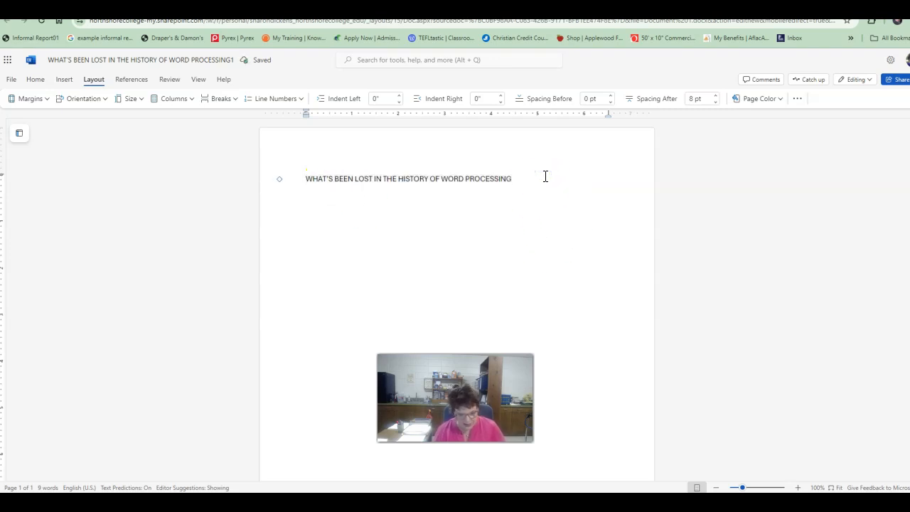
Below the title, write "In the evolution from typewriting to word processing something has been lost.".
click(510, 211)
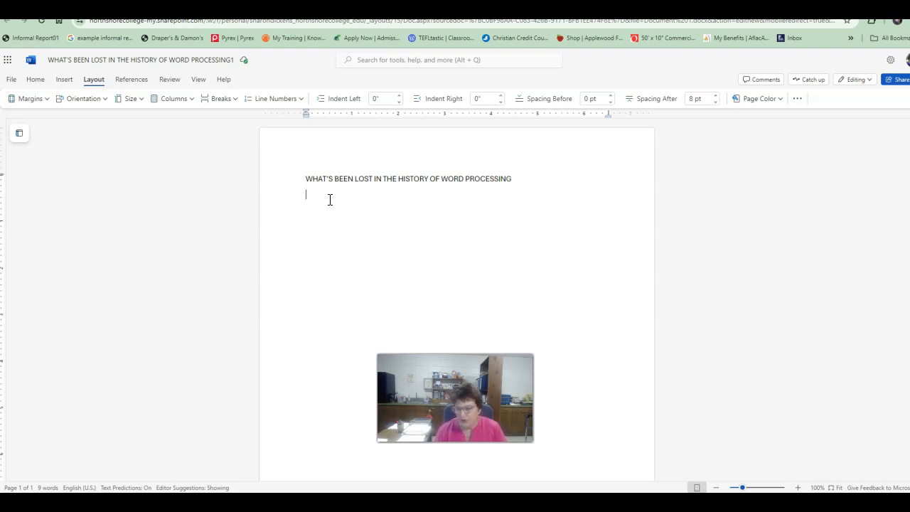
text(IN THE)
key(BackSpace)
key(BackSpace)
text(In the evolution fro t)
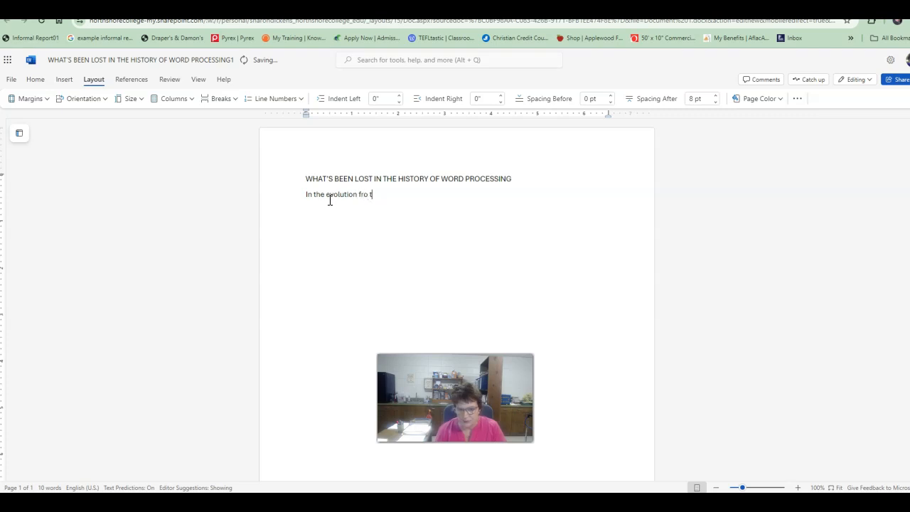
text(m ypewritin)
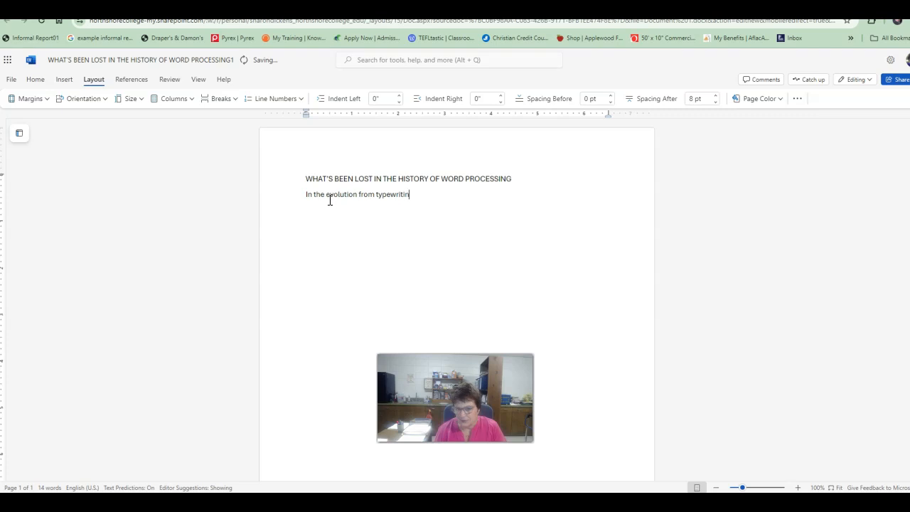
text(g to word proc)
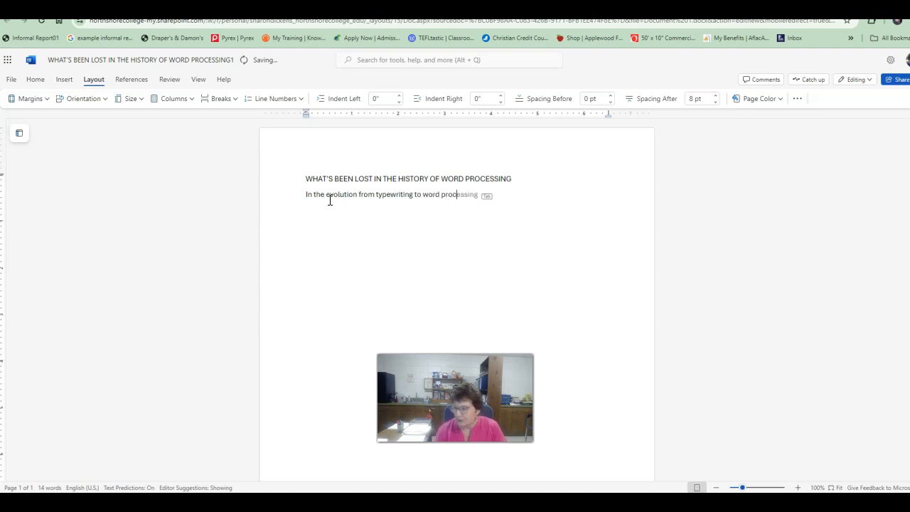
text(essing something has bee)
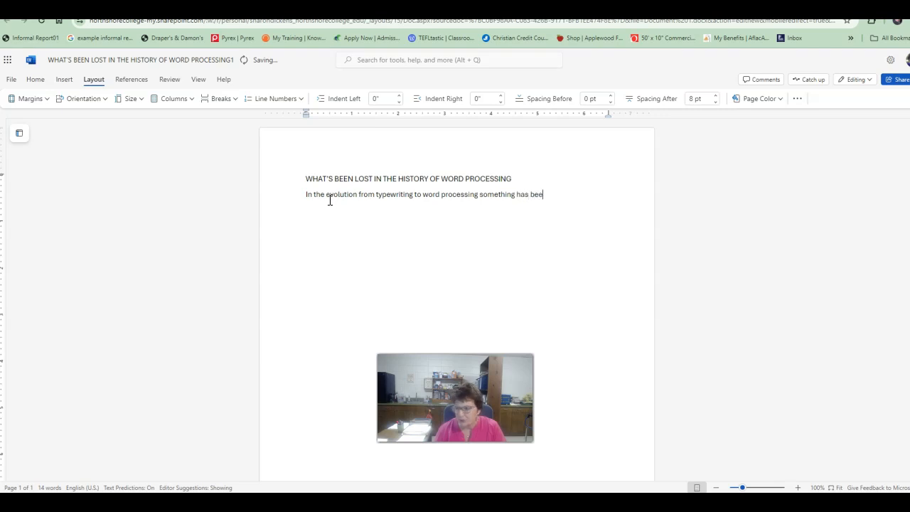
text(n lost. And it's )
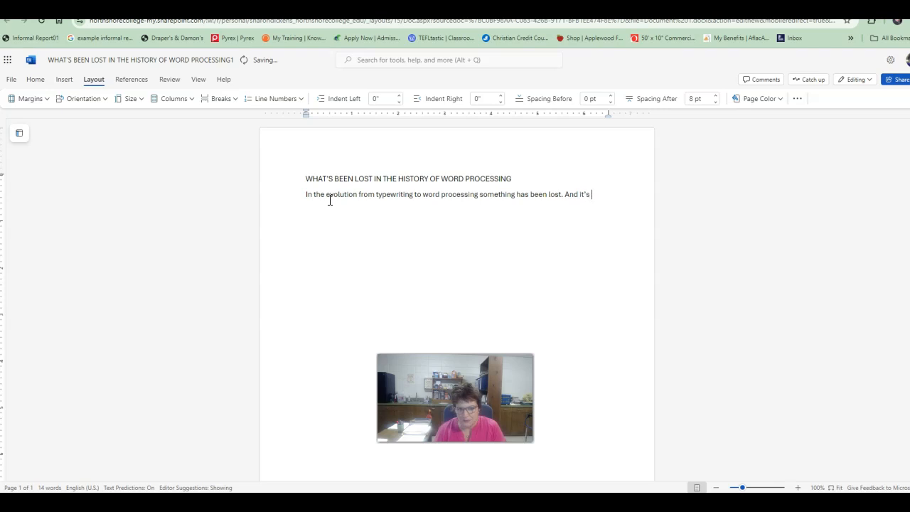
text(not insignificant.)
Finish the first paragraph with "And it's not insignificant." and start a new paragraph.
key(Return)
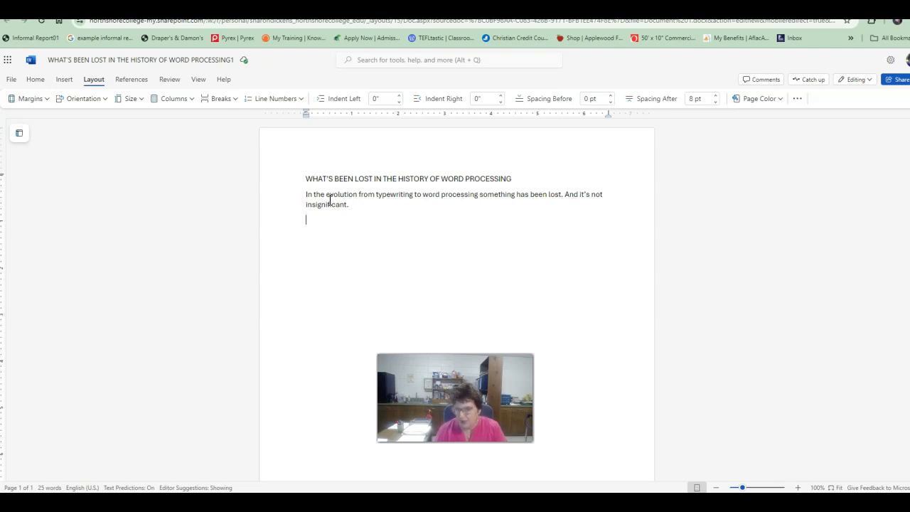
Begin the second paragraph with "Typewriters were so limited in their formatting capabilities that, everyone learned how to format them the say way".
text(Typewriters were so limited in their formatting ca)
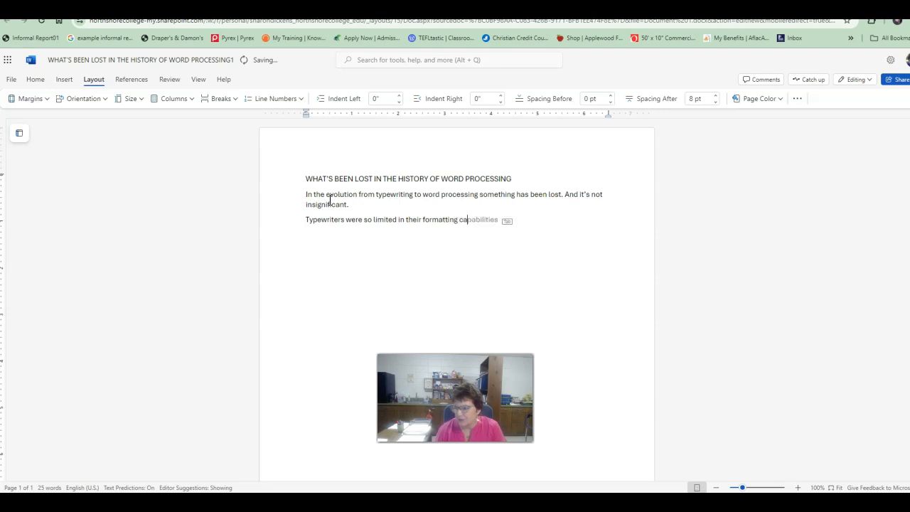
text(pabilities tha)
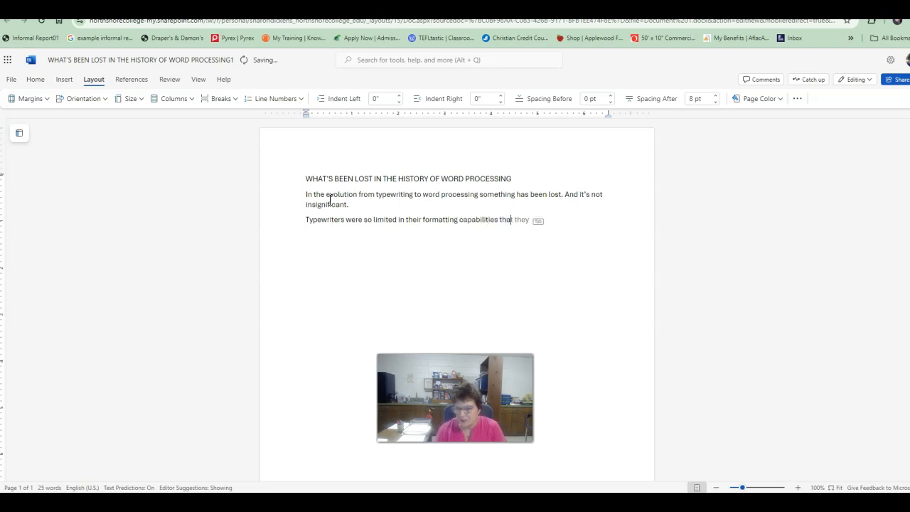
text(t, everyone learned how to f)
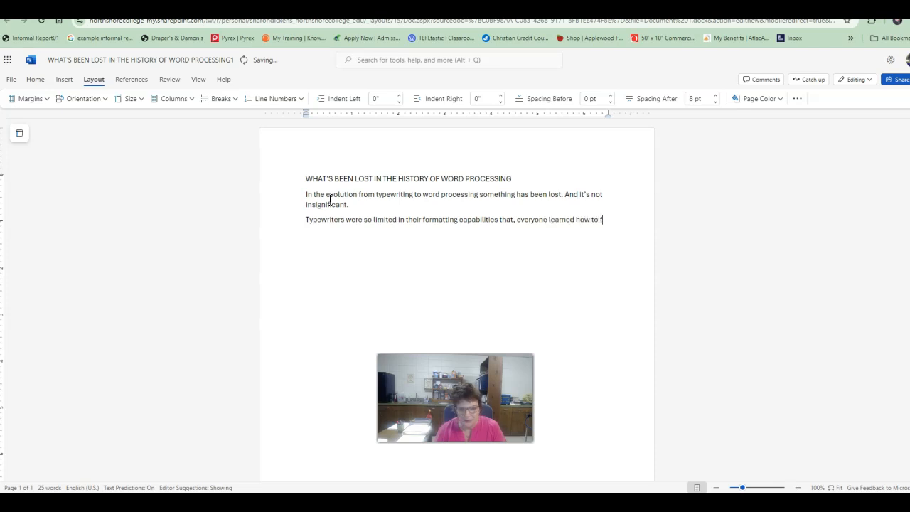
text(ormat)
text( the)
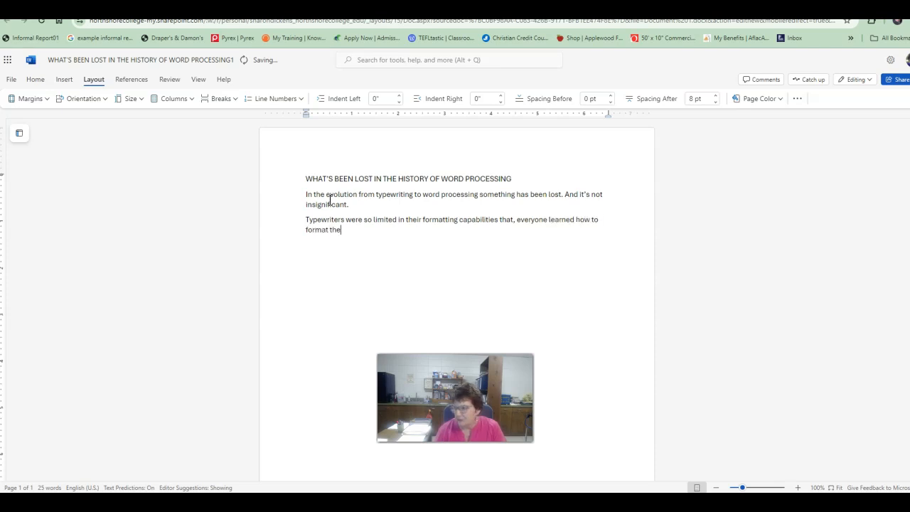
text(m the say way)
text(. So, in)
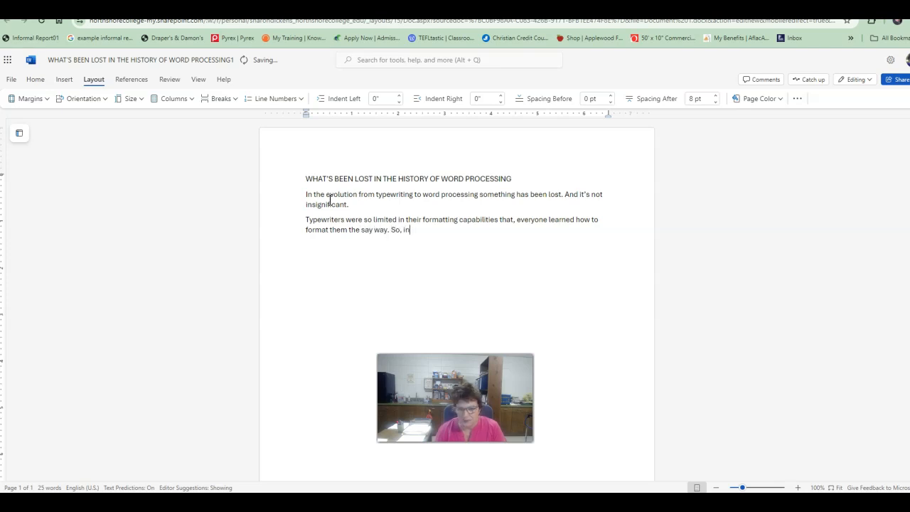
text(evitabl)
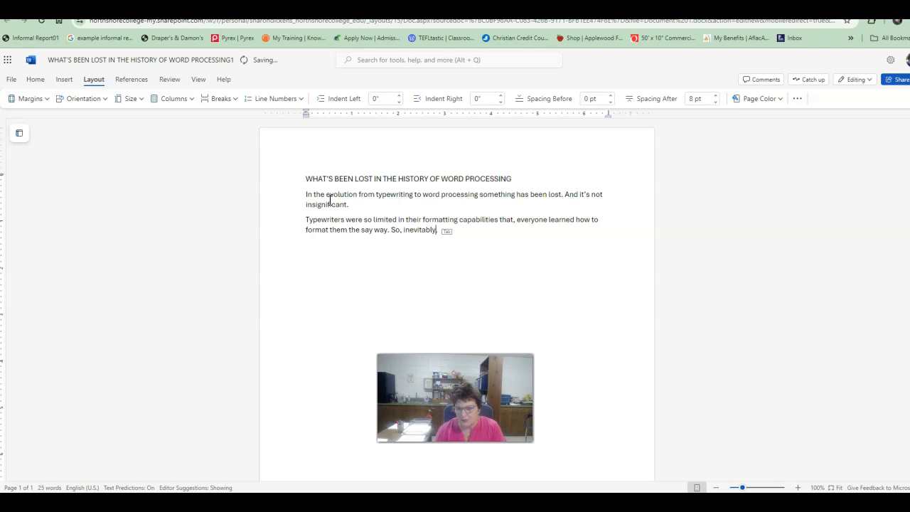
text(y, one business)
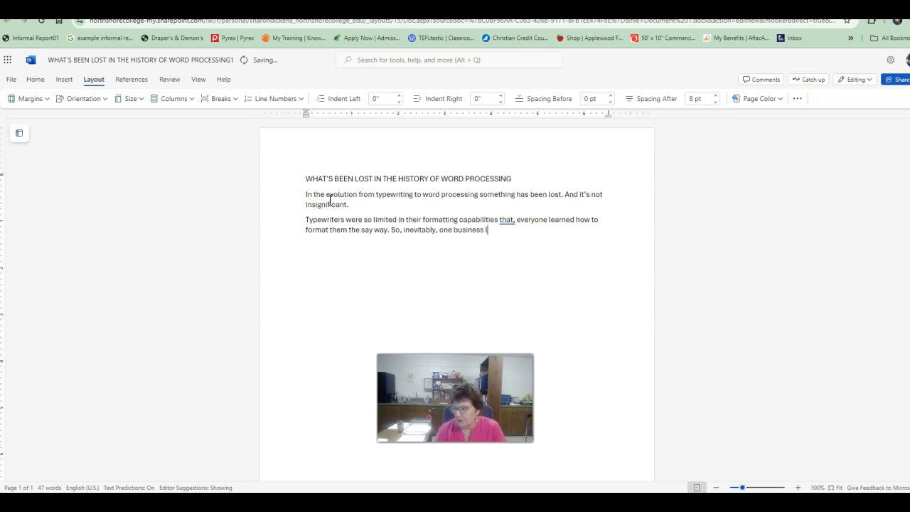
text( letter looked very much like an)
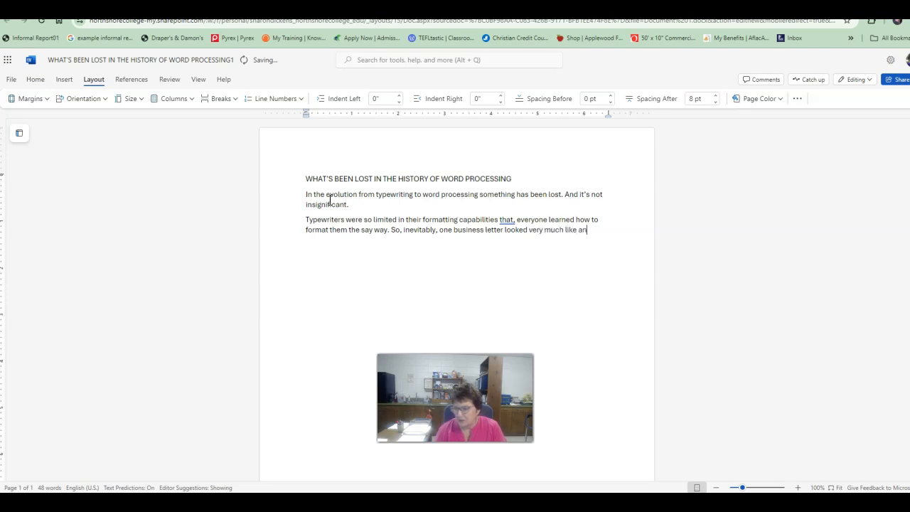
text(y other business letter.)
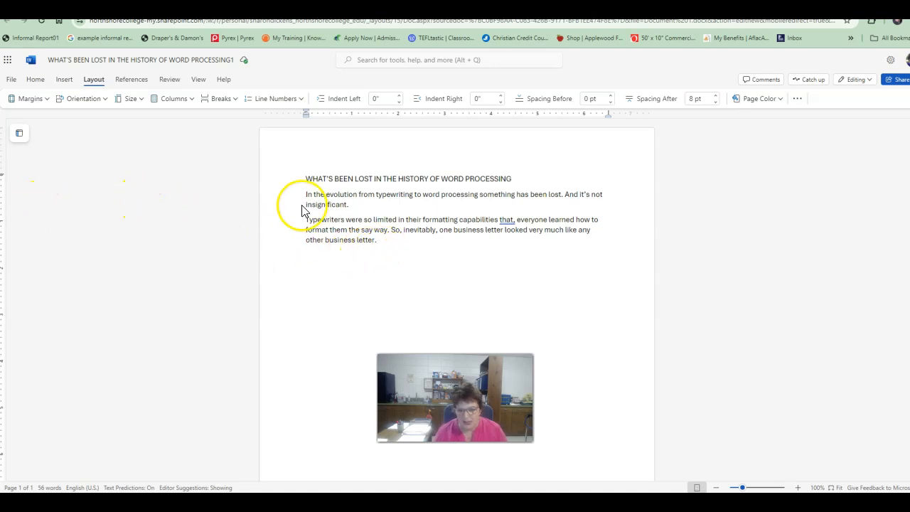
Paste the copied paragraph beginning "Today, just the opposite is the case" below the second paragraph.
right_click(348, 261)
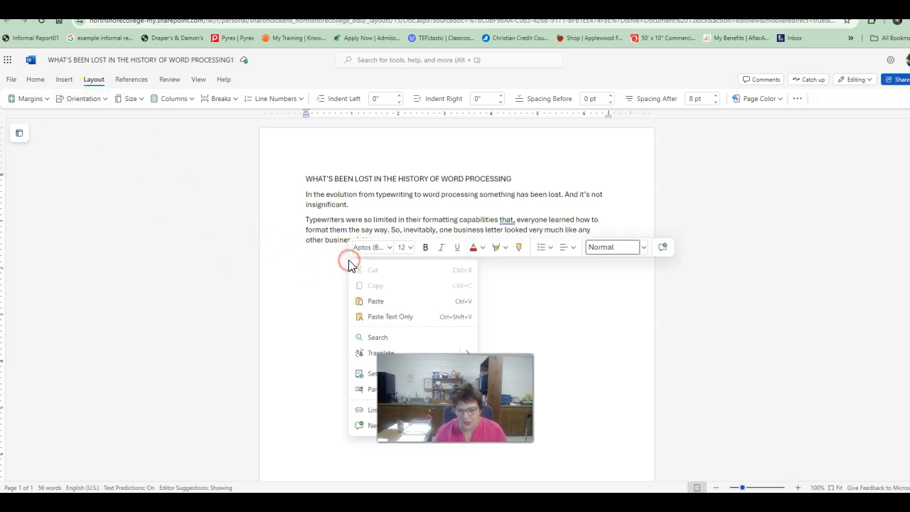
click(320, 259)
right_click(318, 260)
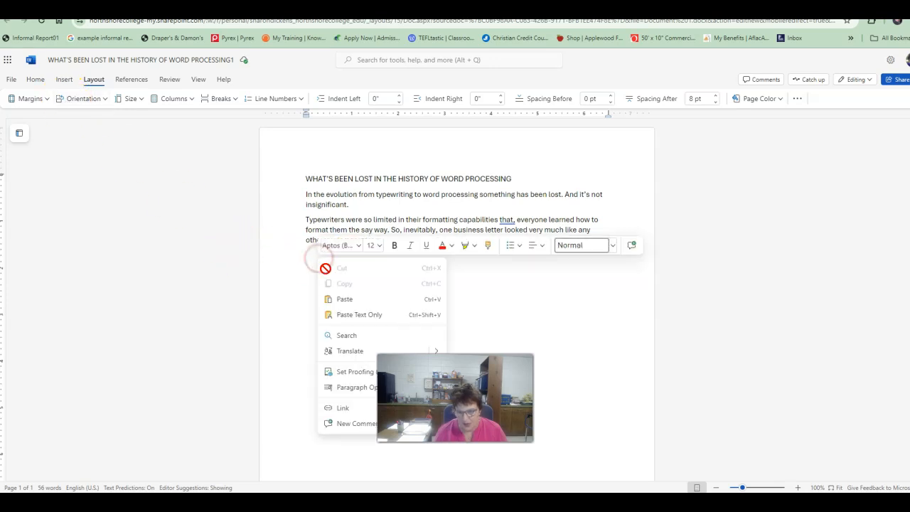
click(343, 302)
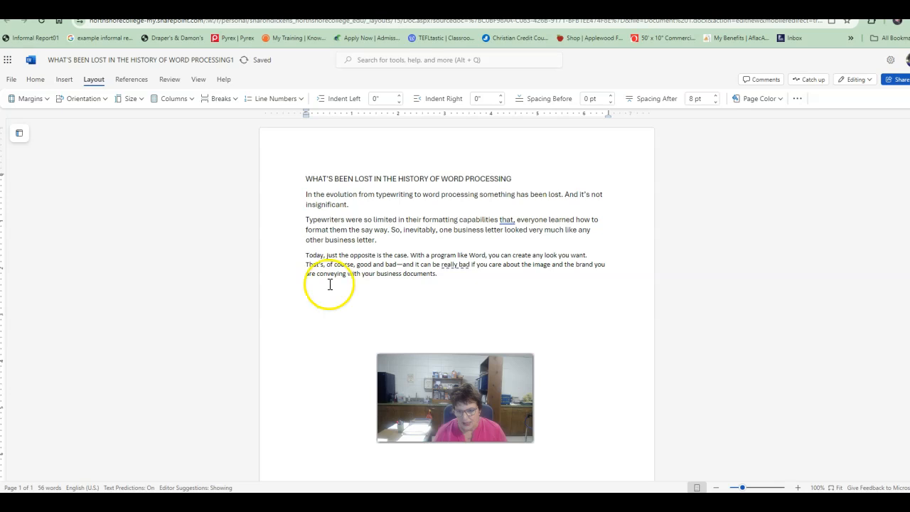
Compare the font and size of the pasted "Today, just the opposite is the case" paragraph with those of the second paragraph.
click(314, 257)
drag(307, 256, 445, 273)
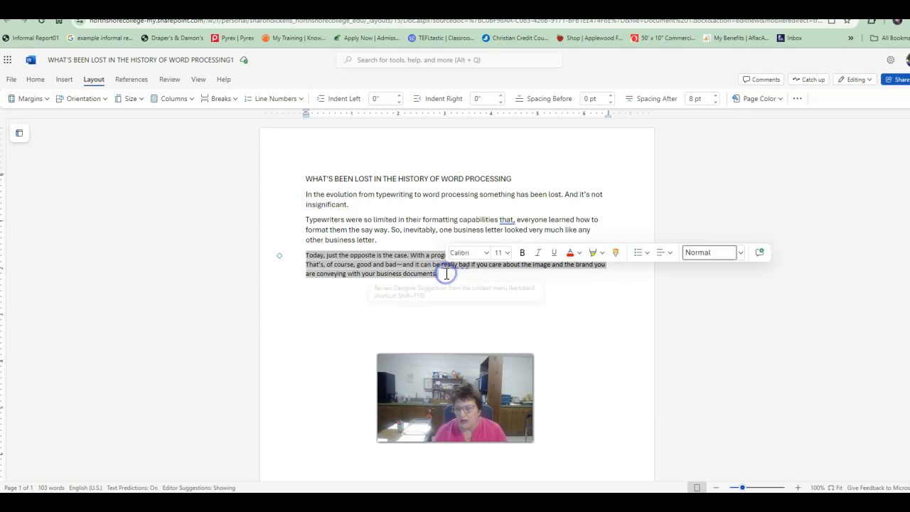
drag(310, 219, 381, 241)
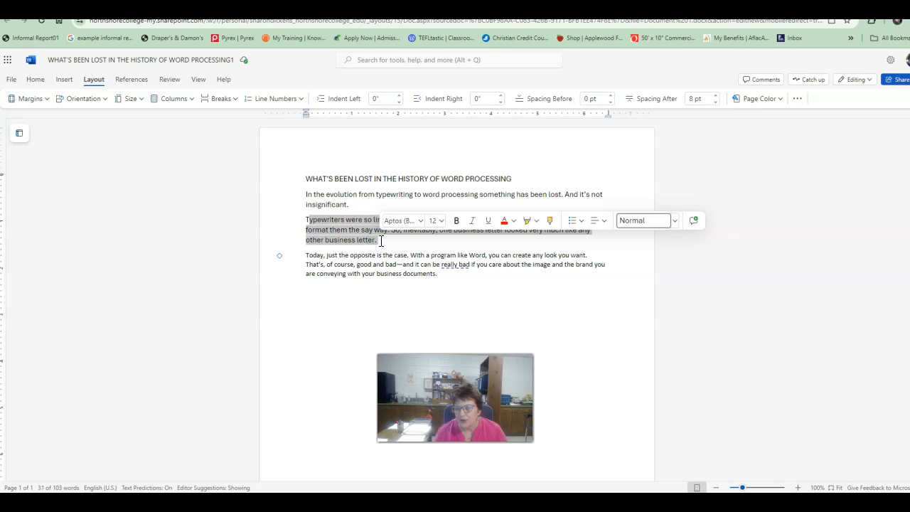
click(32, 83)
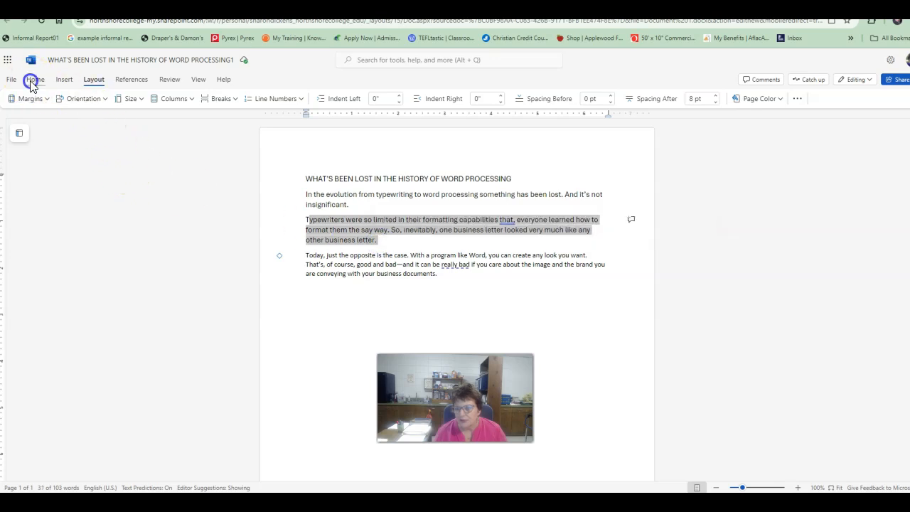
click(307, 256)
drag(308, 255, 440, 277)
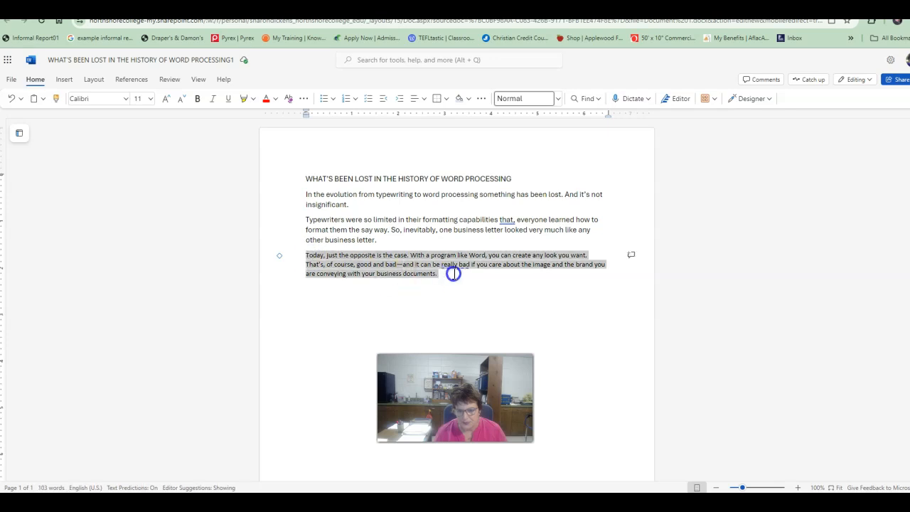
click(126, 100)
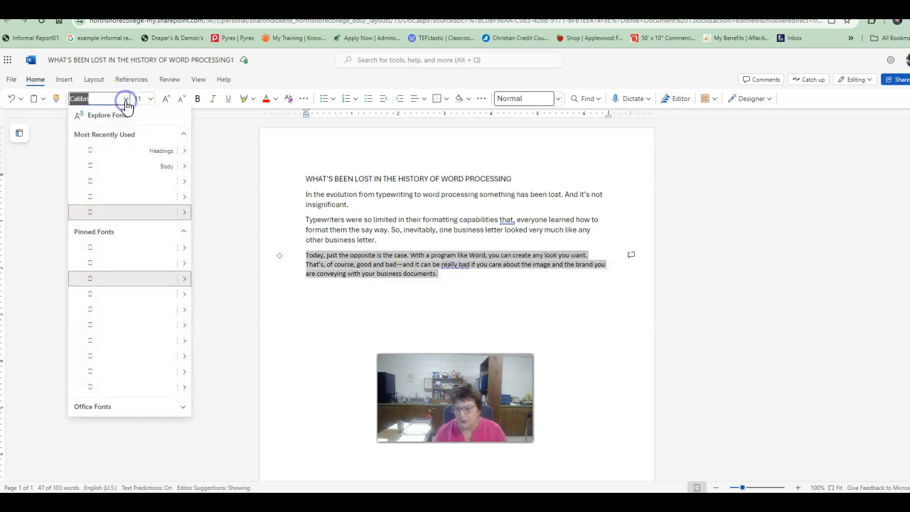
Change the font of the whole document, including the title, to Calibri.
click(367, 197)
drag(305, 178, 449, 272)
click(126, 100)
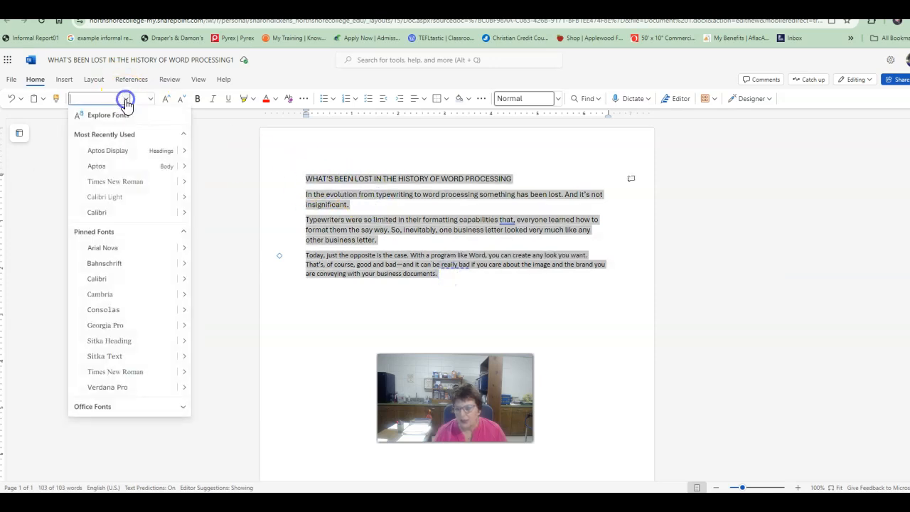
click(101, 212)
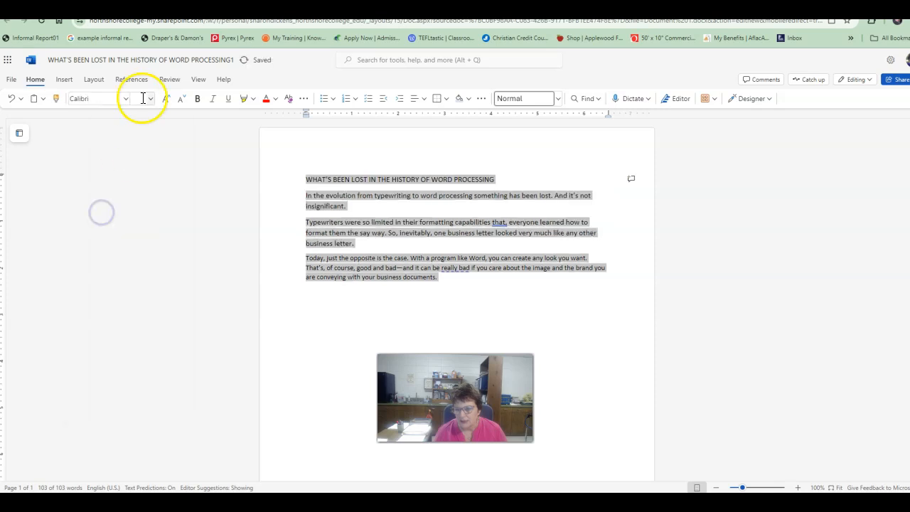
Set the font size of the title and all three paragraphs to 12.
click(150, 98)
click(144, 163)
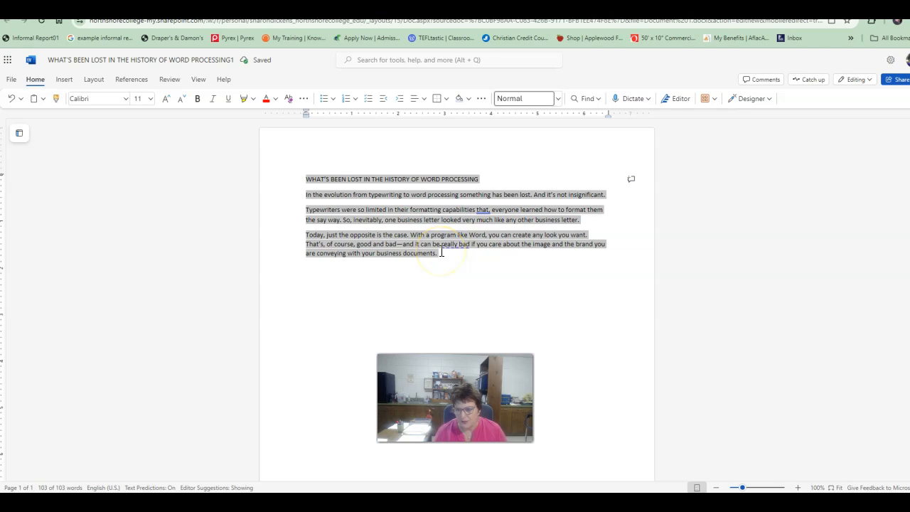
click(151, 99)
click(142, 175)
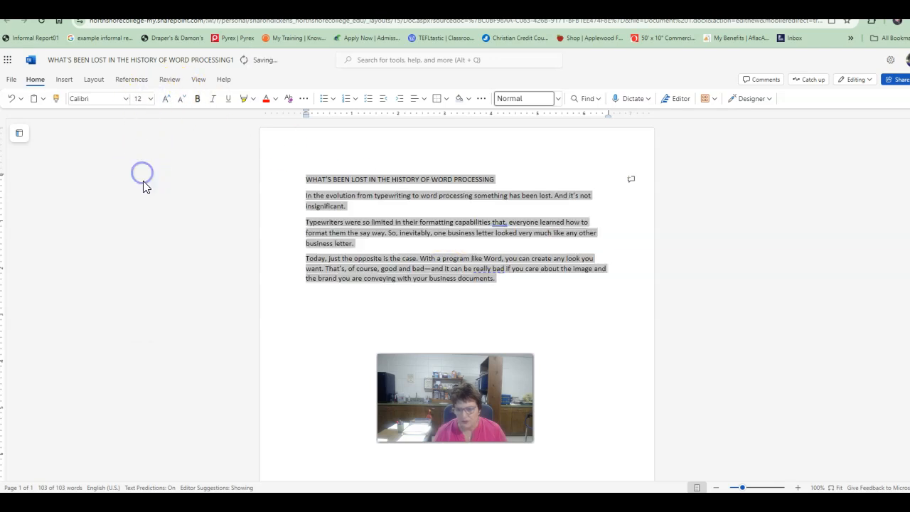
Paste the copied paragraph beginning "In many businesses today" on a new line below the third paragraph.
click(451, 278)
click(521, 279)
key(Return)
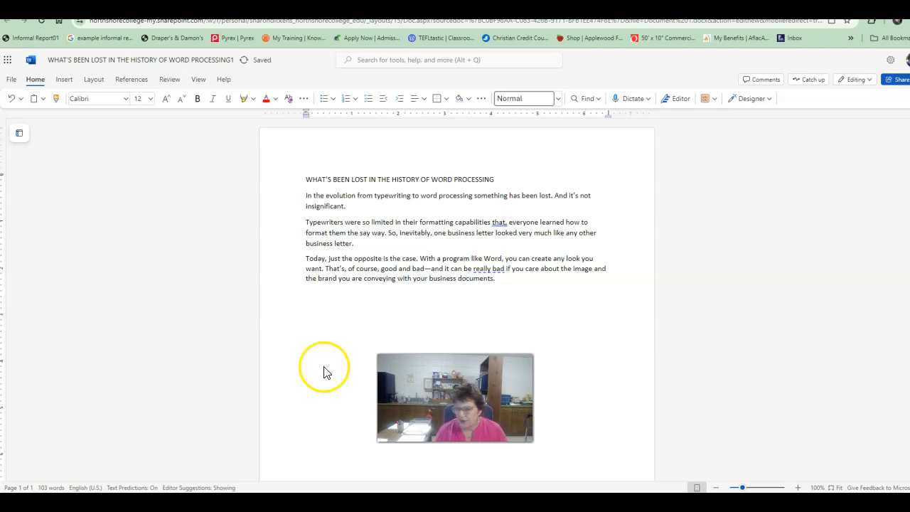
click(344, 302)
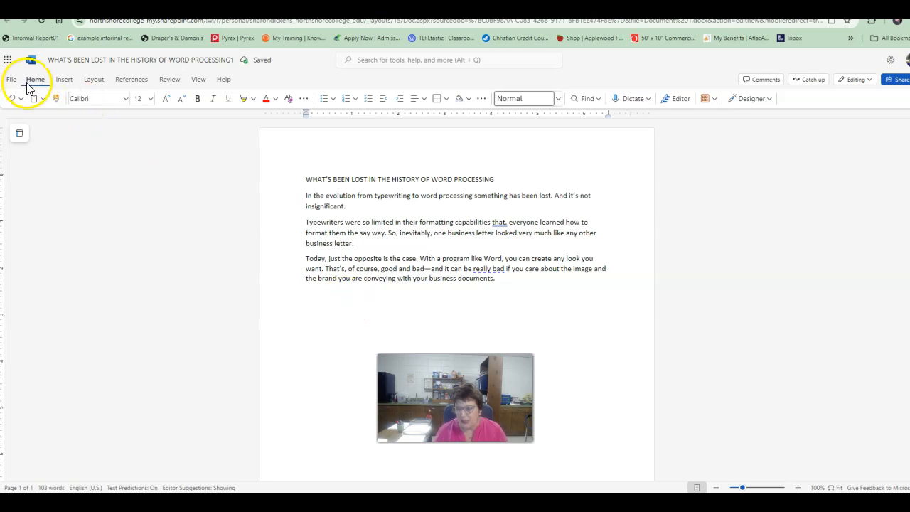
right_click(329, 304)
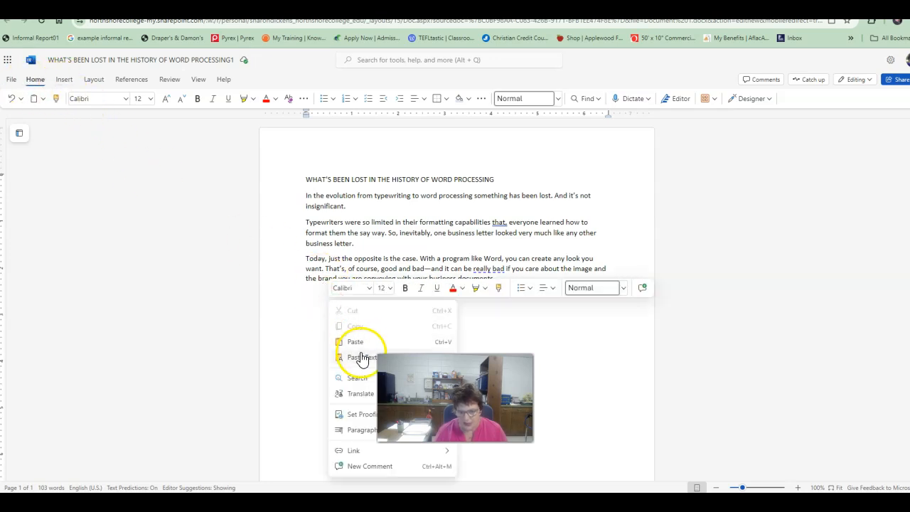
click(358, 344)
Set the font size of the entire "In many businesses today" paragraph to 12.
click(311, 292)
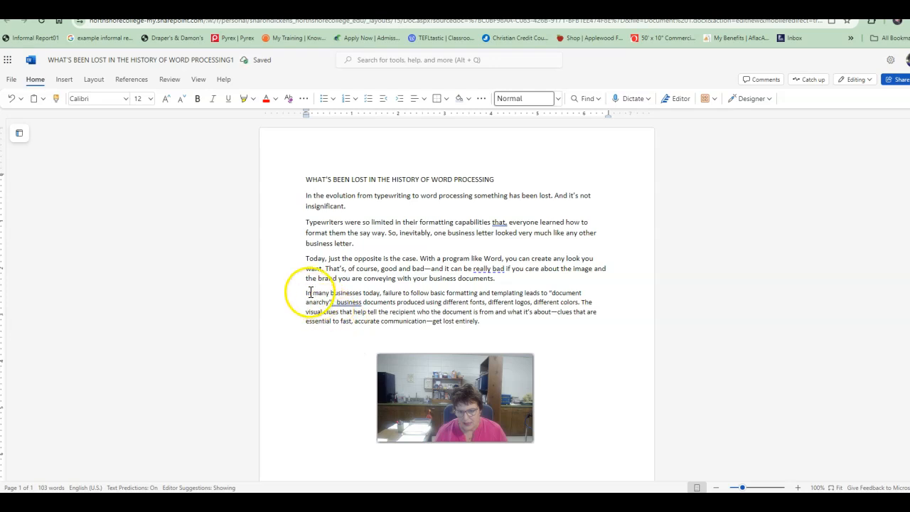
drag(307, 293, 363, 299)
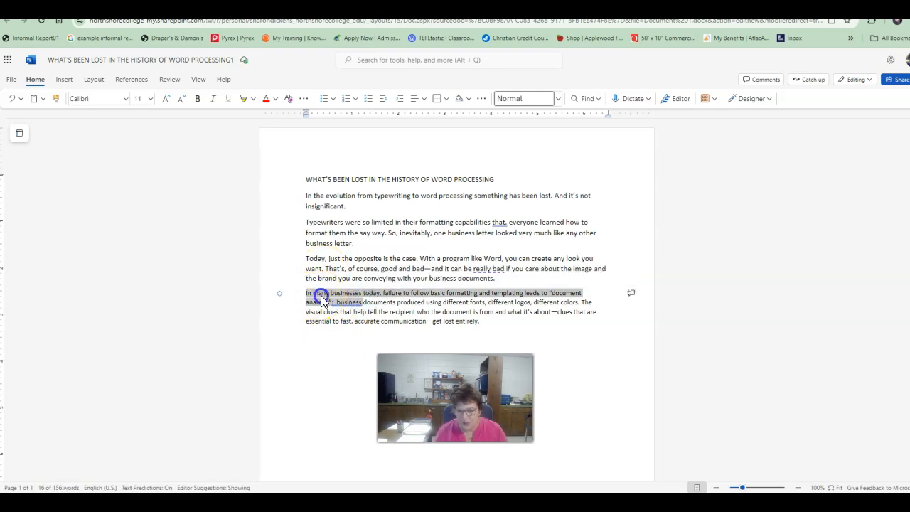
click(319, 298)
drag(310, 294, 491, 319)
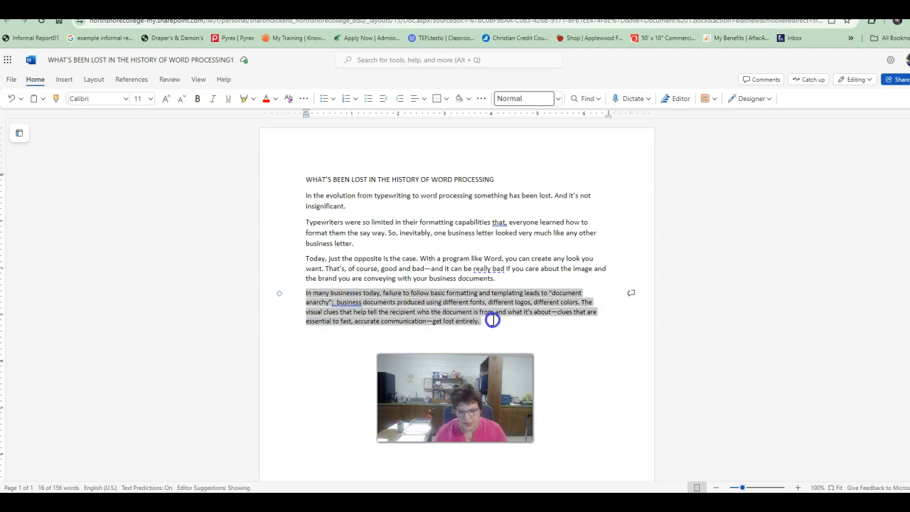
click(148, 97)
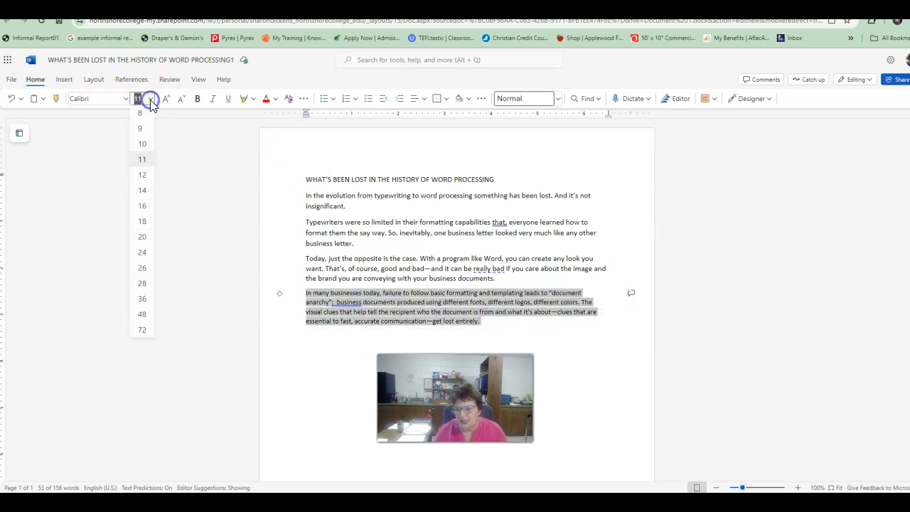
click(142, 175)
click(409, 313)
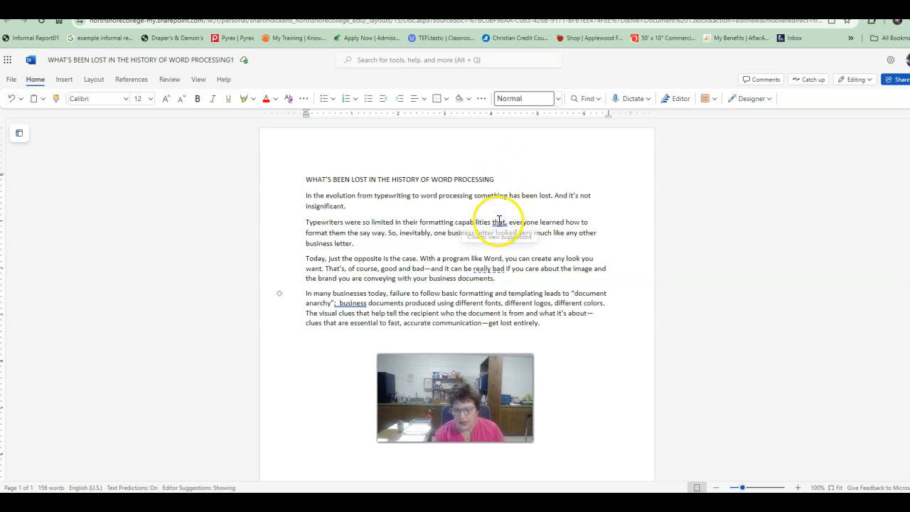
Show the paragraph marks and other hidden formatting symbols in the document.
click(92, 80)
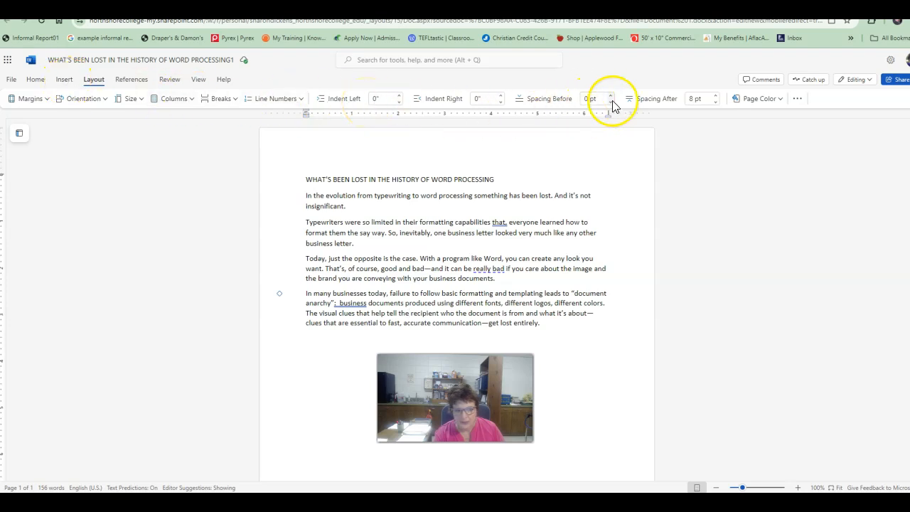
click(798, 99)
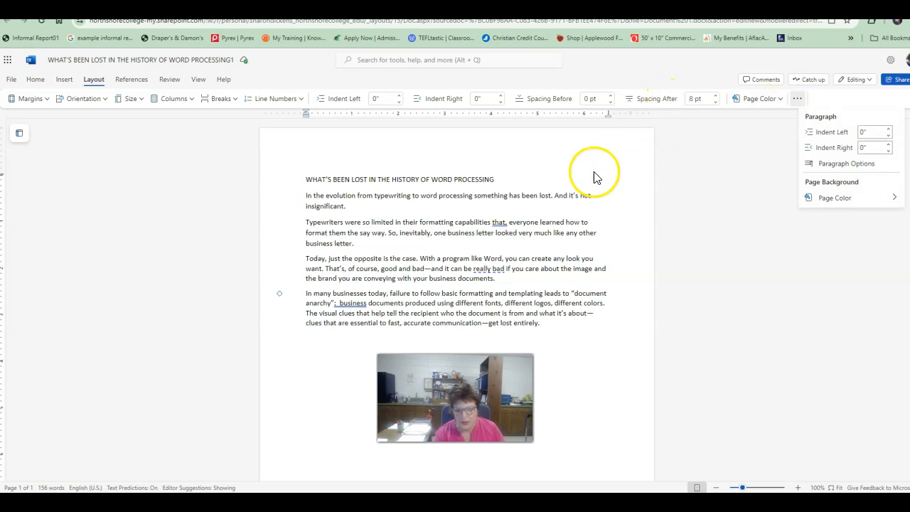
click(509, 214)
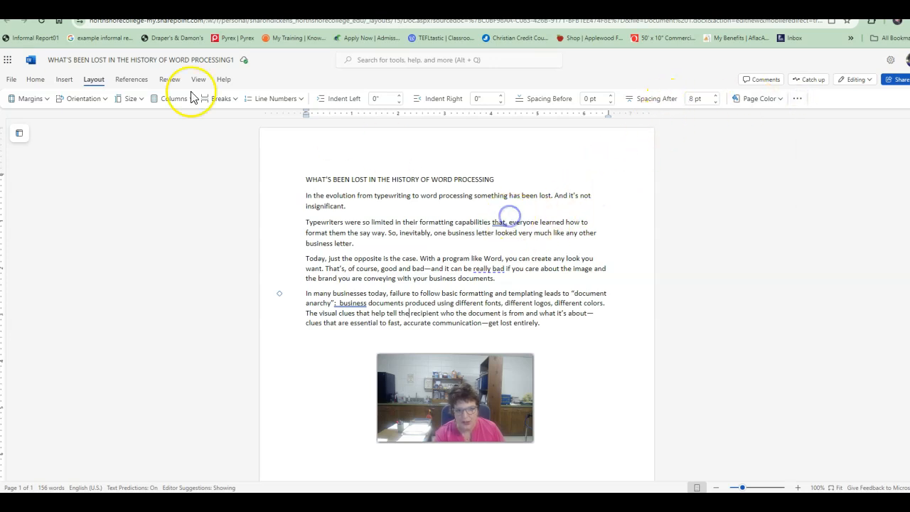
click(34, 81)
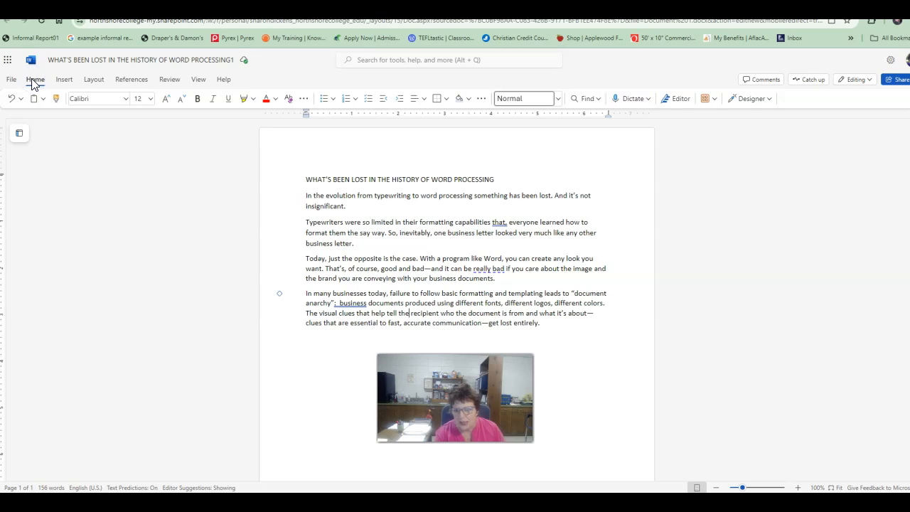
click(481, 100)
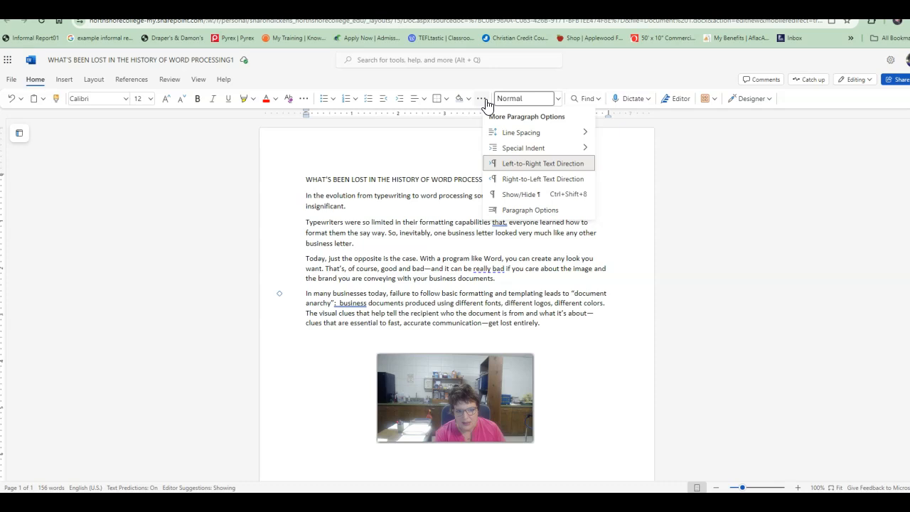
click(526, 194)
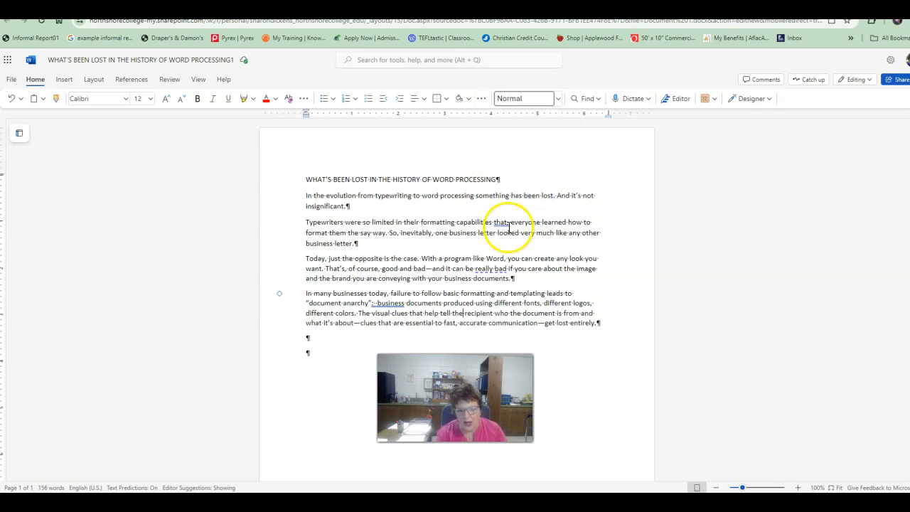
Delete the empty paragraphs after the last paragraph, ending with "get lost entirely.".
click(480, 99)
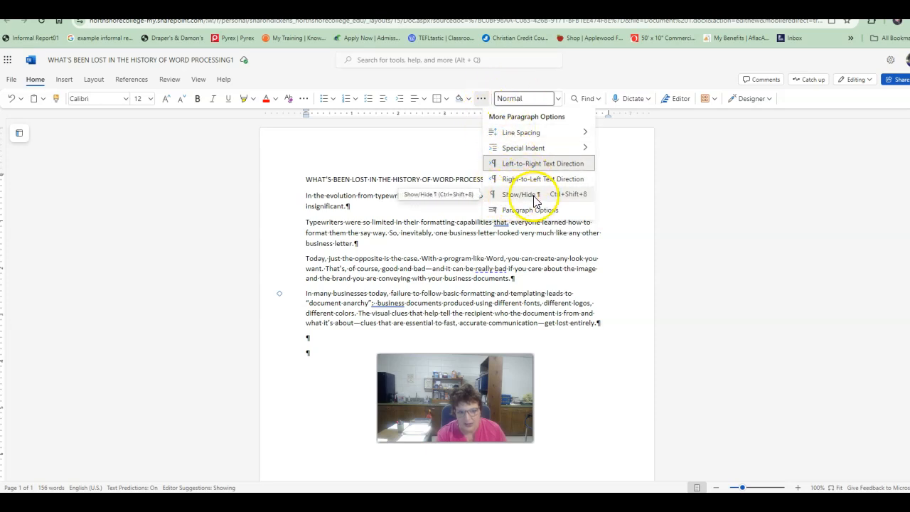
click(455, 258)
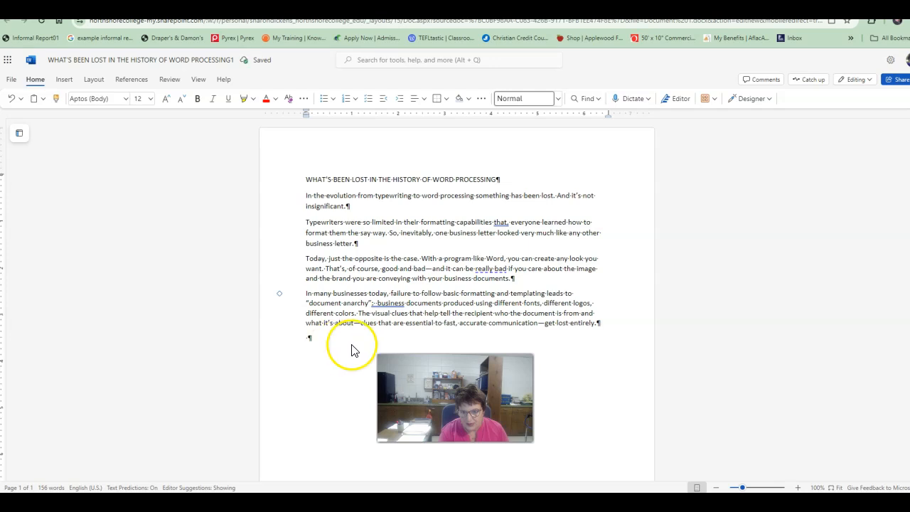
key(BackSpace)
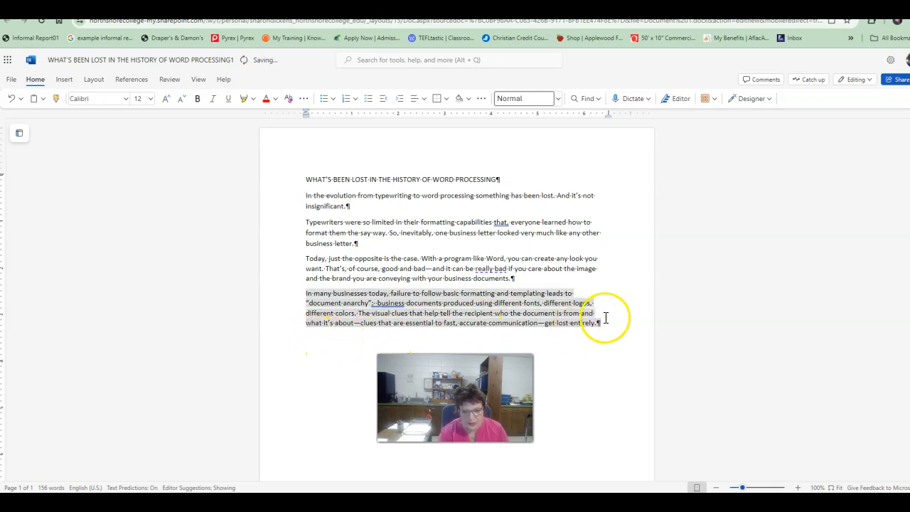
click(615, 323)
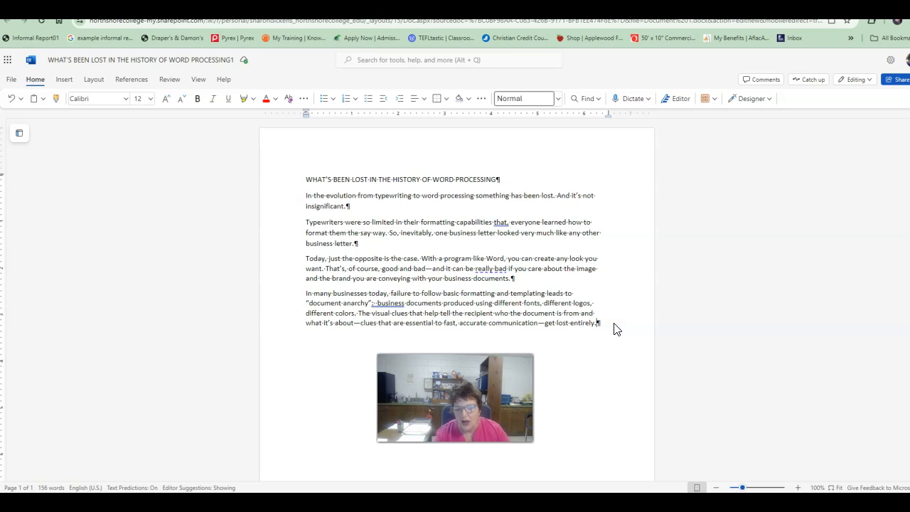
Make the title "WHAT'S BEEN LOST IN THE HISTORY OF WORD PROCESSING" bold.
drag(306, 179, 502, 179)
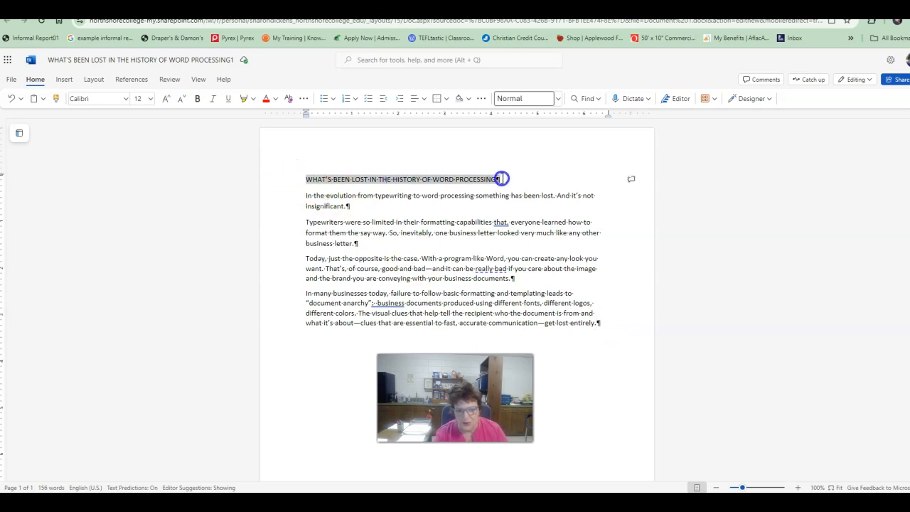
click(197, 98)
click(518, 178)
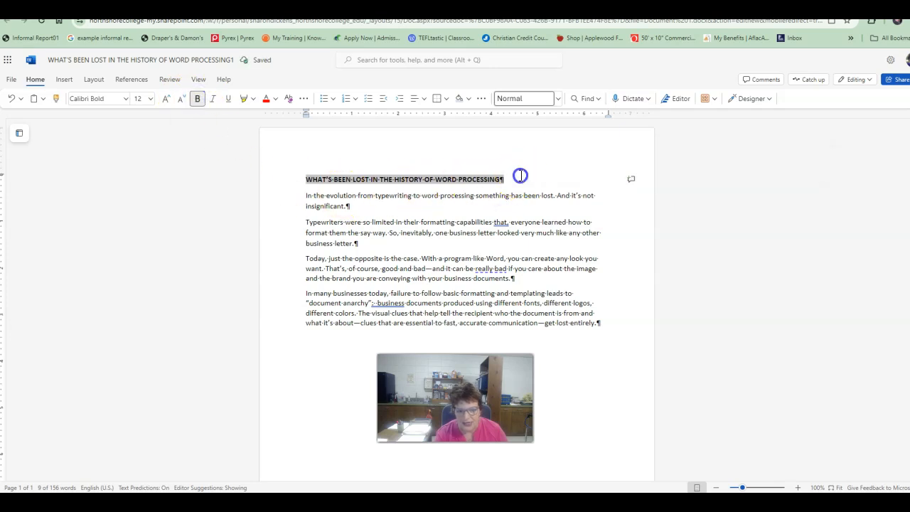
Hide the paragraph marks and other formatting symbols.
click(481, 99)
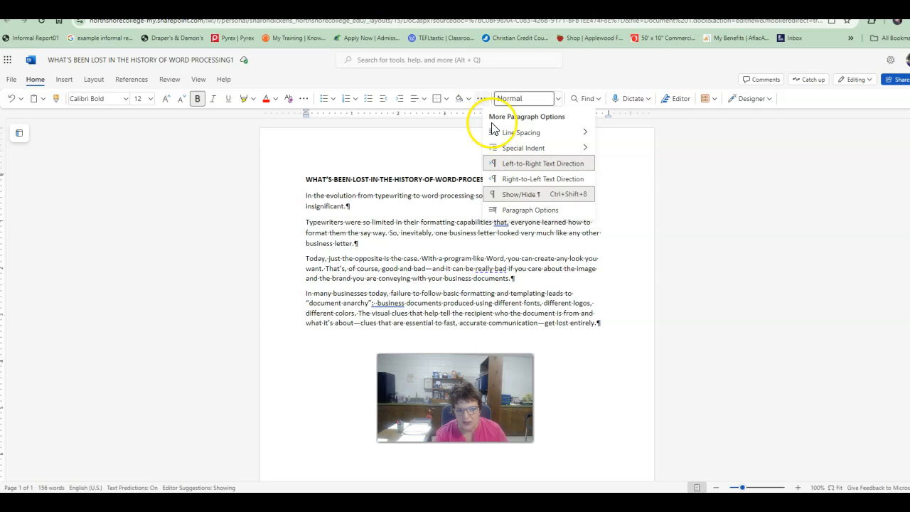
click(520, 194)
click(513, 269)
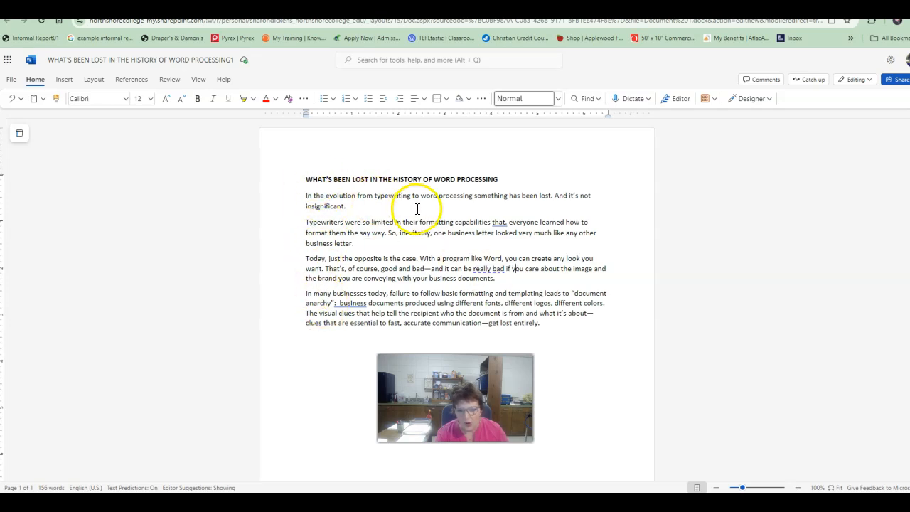
click(345, 205)
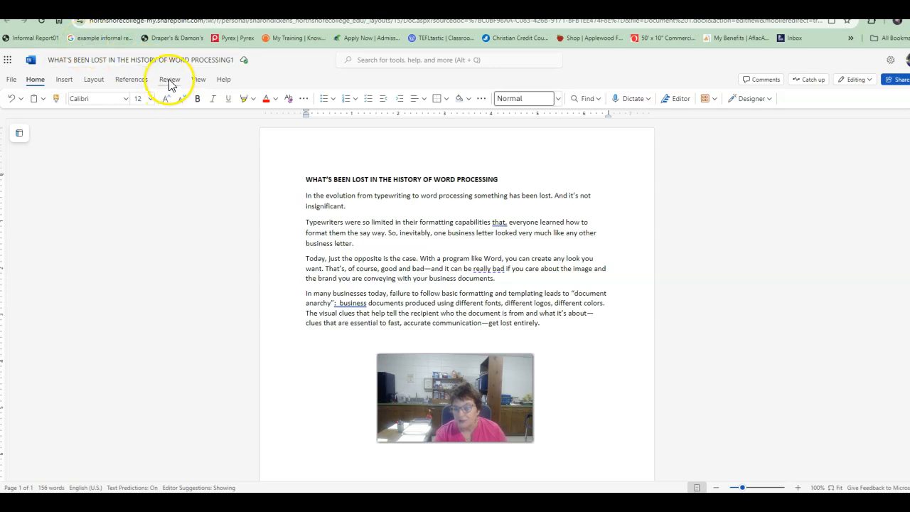
Rename the file as "Module 3. MS Word-Assign. 3A".
click(129, 60)
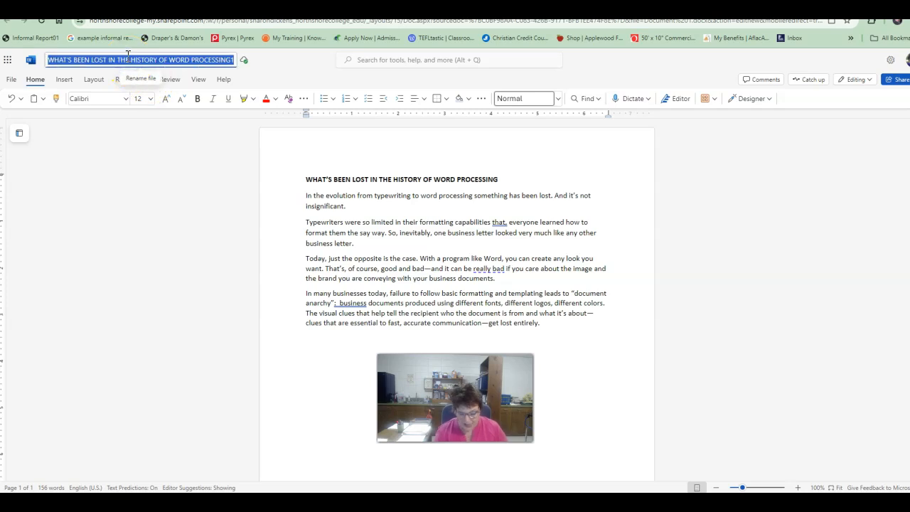
text(Module 3.)
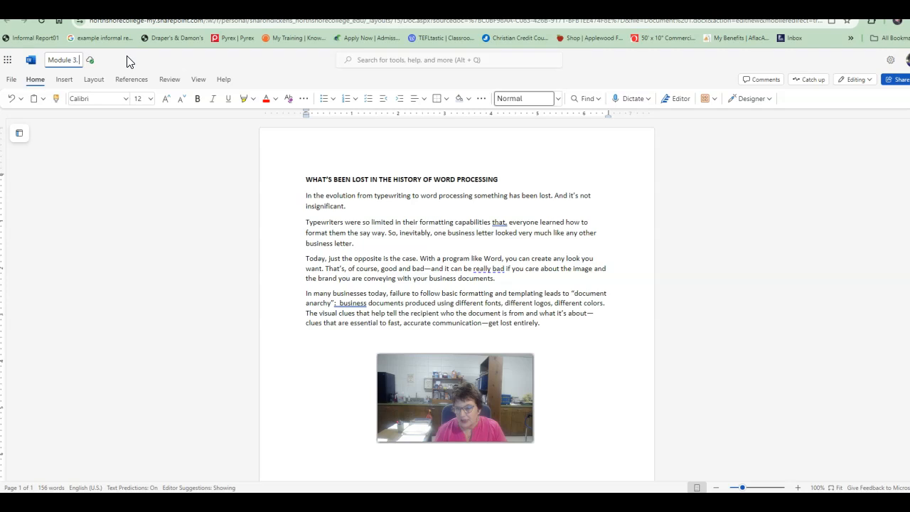
text(MS Word)
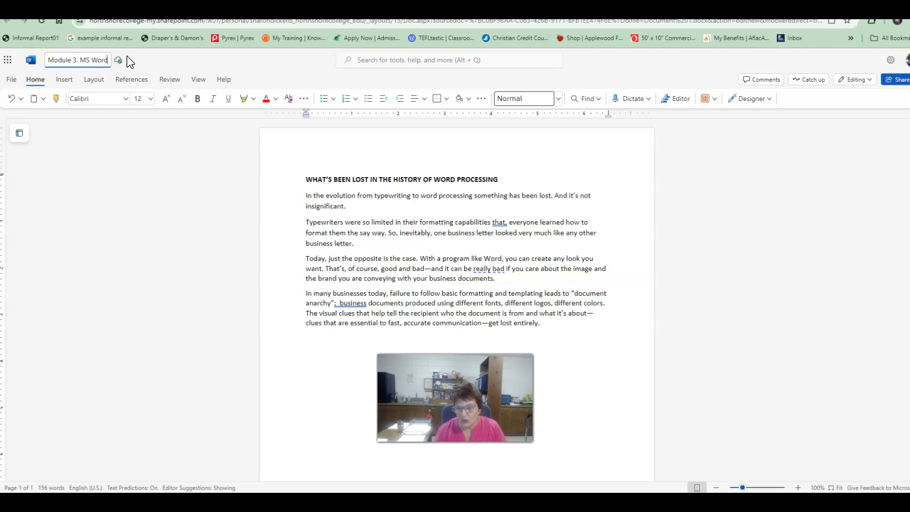
text(-Assign. 3A)
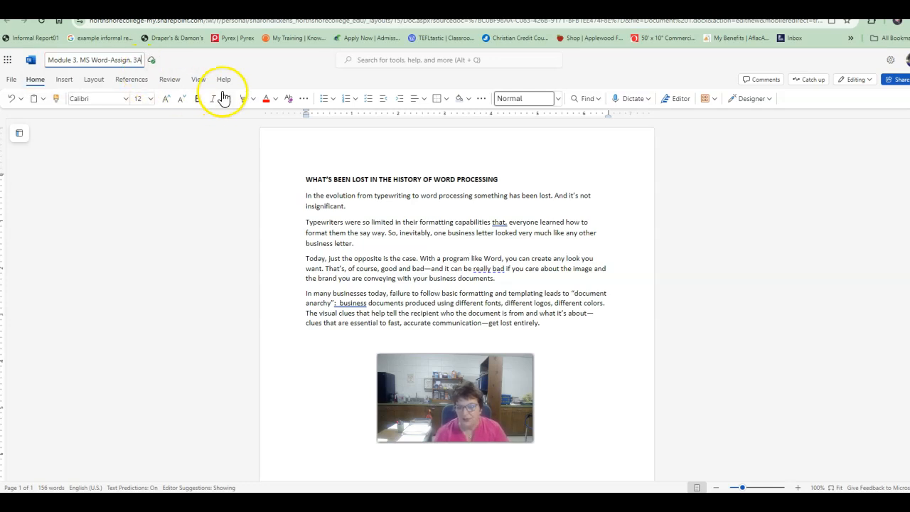
key(Return)
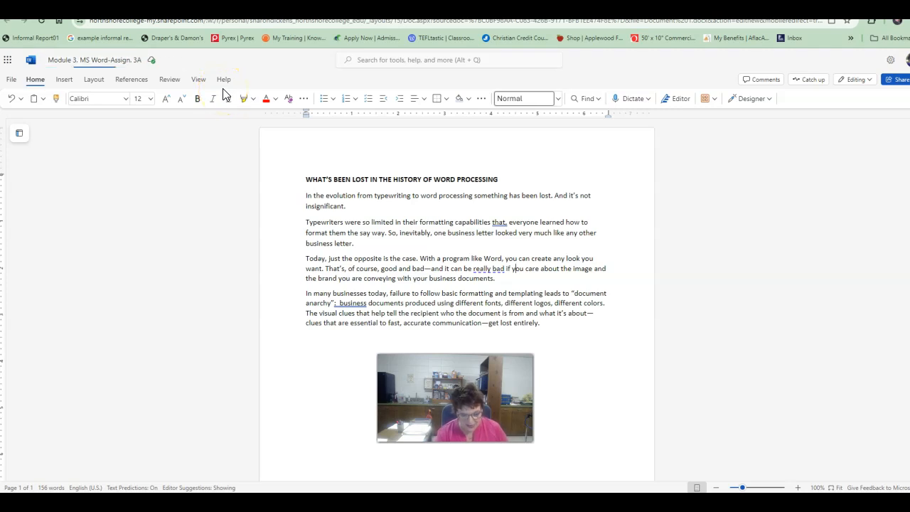